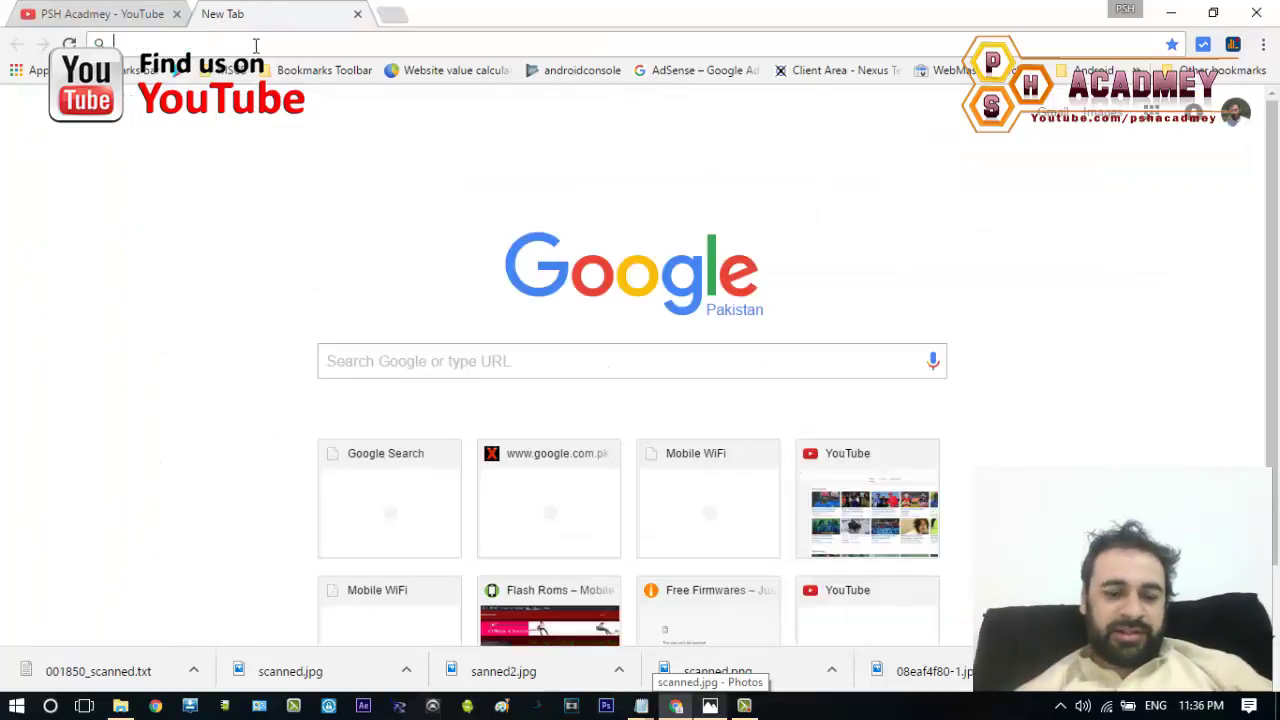
Go to onlineocr.net and upload scanned.jpg from the banners folder.
{"action": "type", "text": "on"}
{"action": "key", "text": "Return"}
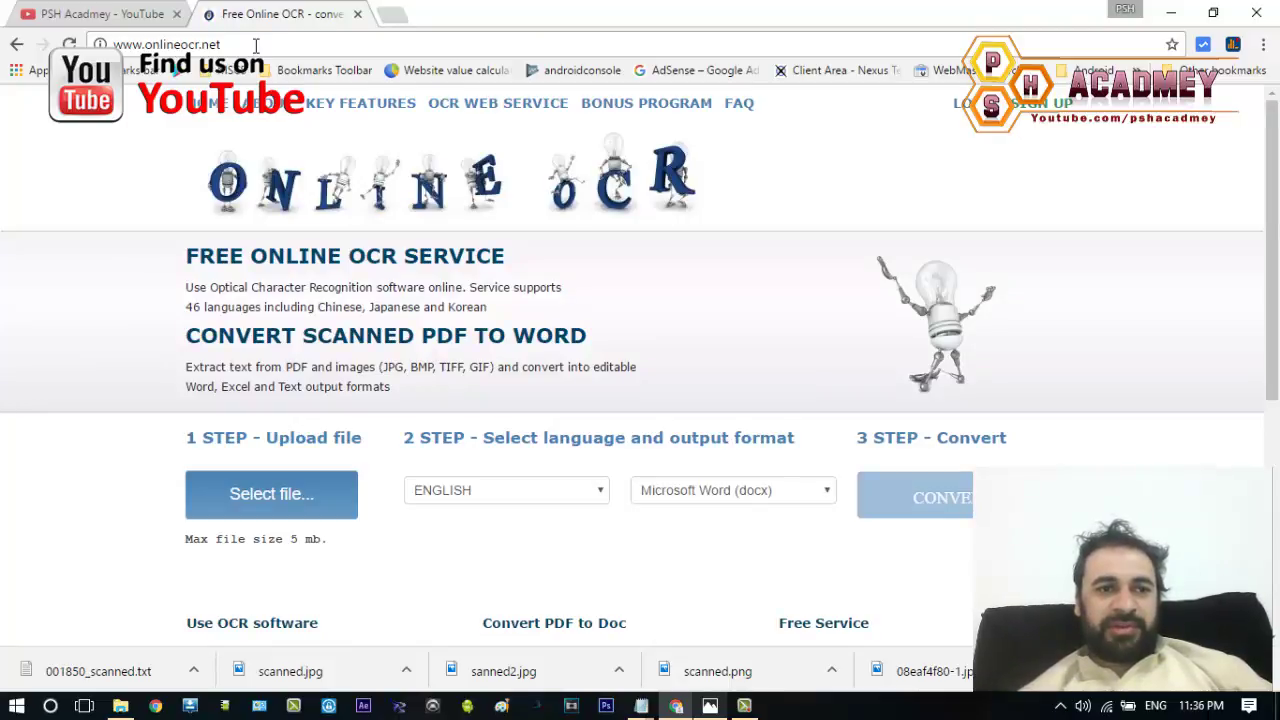
{"action": "left_click", "coordinate": [255, 500]}
{"action": "left_click", "coordinate": [350, 318]}
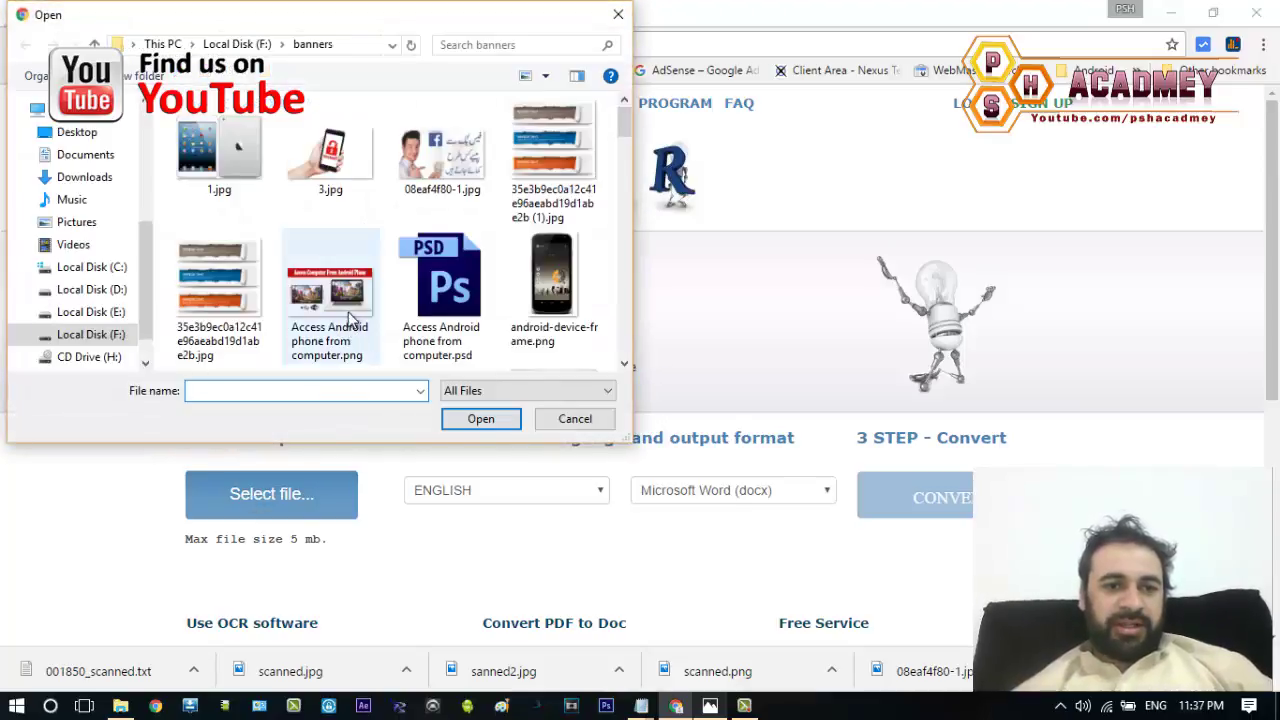
{"action": "left_click_drag", "start_coordinate": [616, 126], "coordinate": [628, 302]}
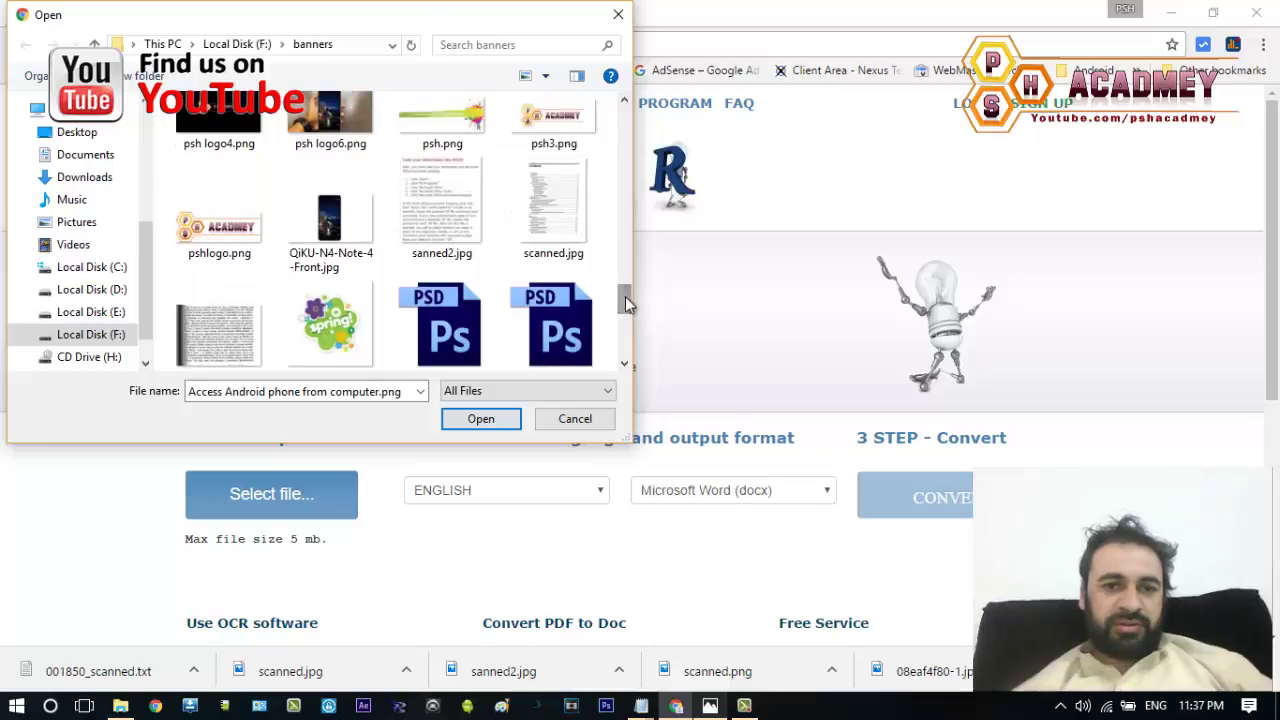
{"action": "left_click", "coordinate": [555, 210]}
{"action": "double_click", "coordinate": [555, 210]}
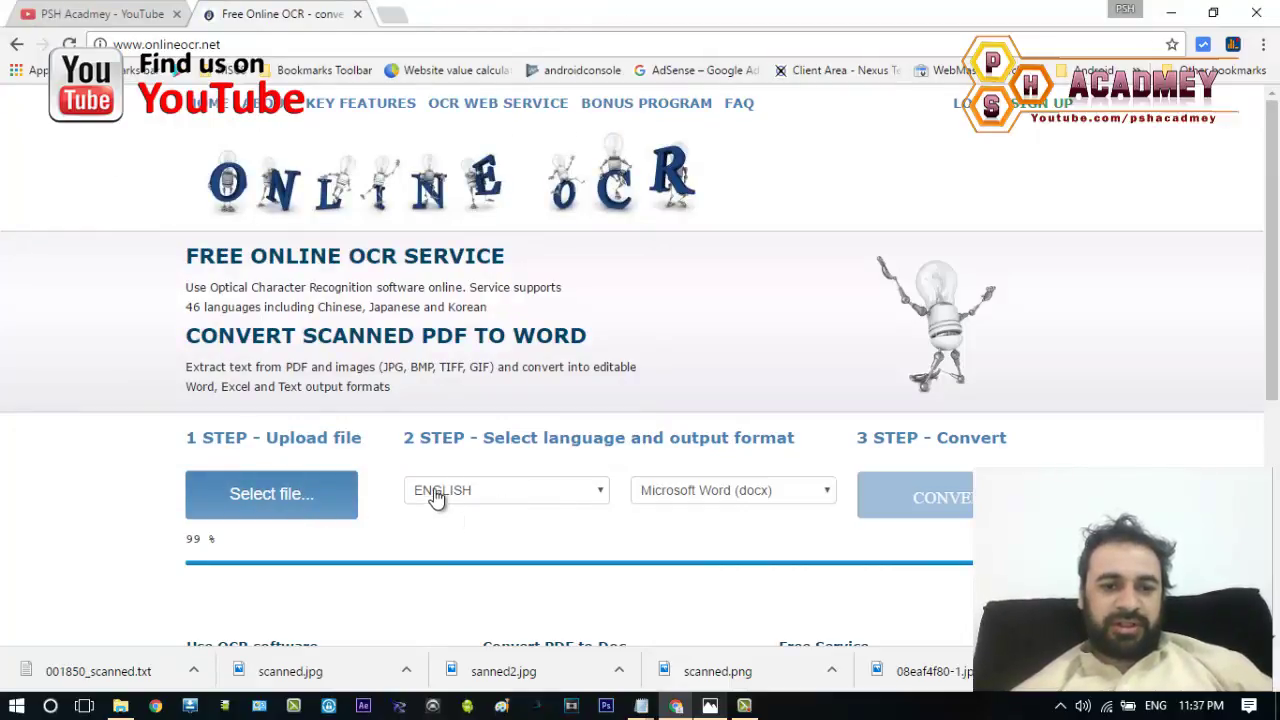
Keep ENGLISH, set output to Text Plain (txt), and enter the captcha code.
{"action": "left_click", "coordinate": [552, 496]}
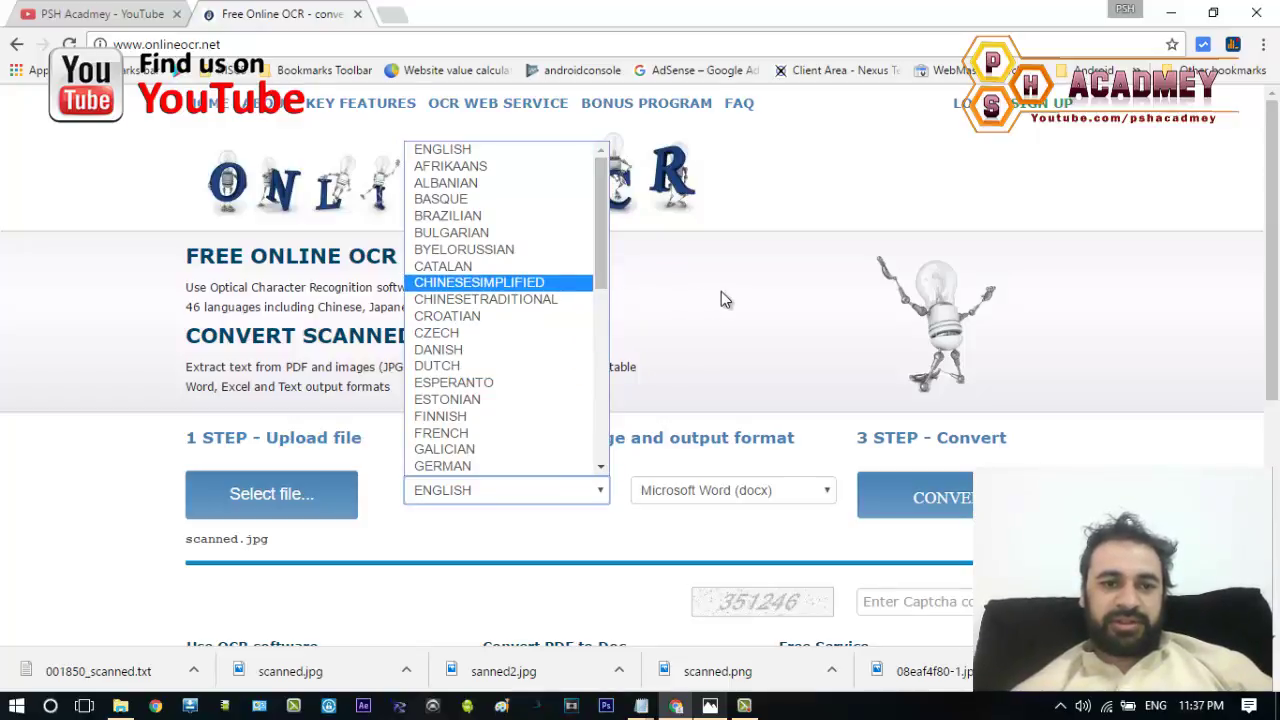
{"action": "left_click", "coordinate": [598, 495]}
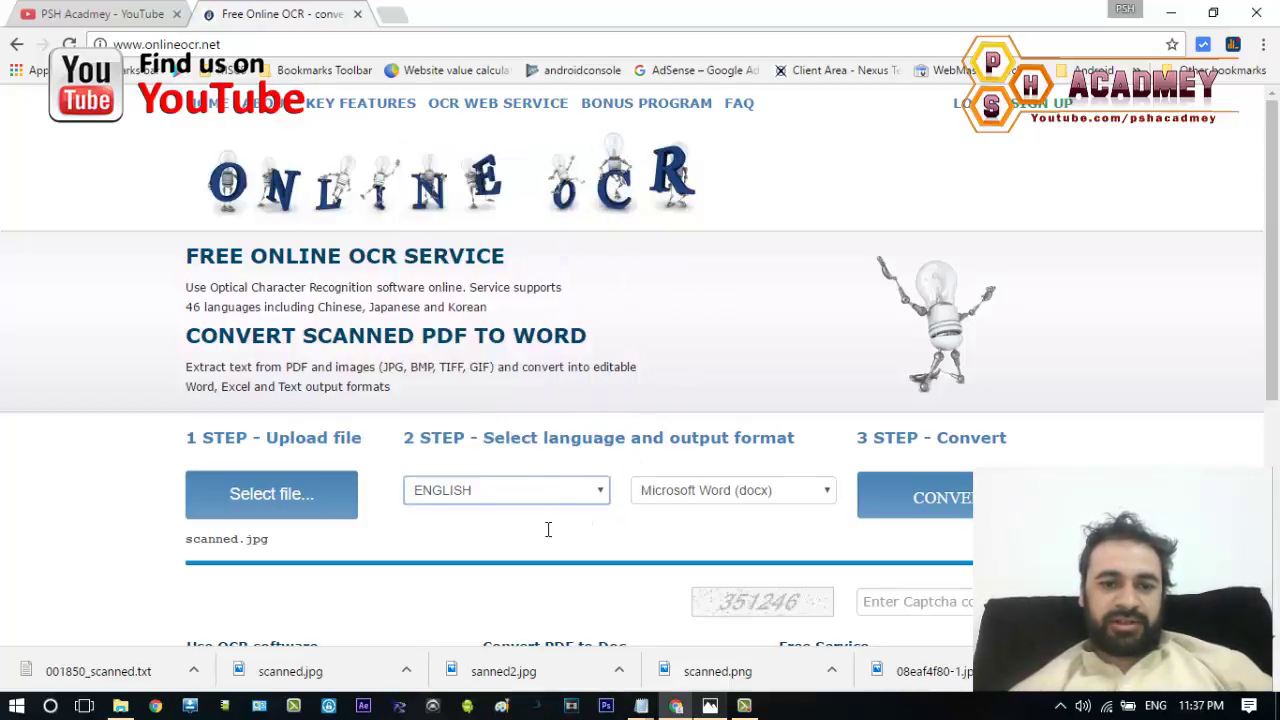
{"action": "left_click", "coordinate": [739, 497]}
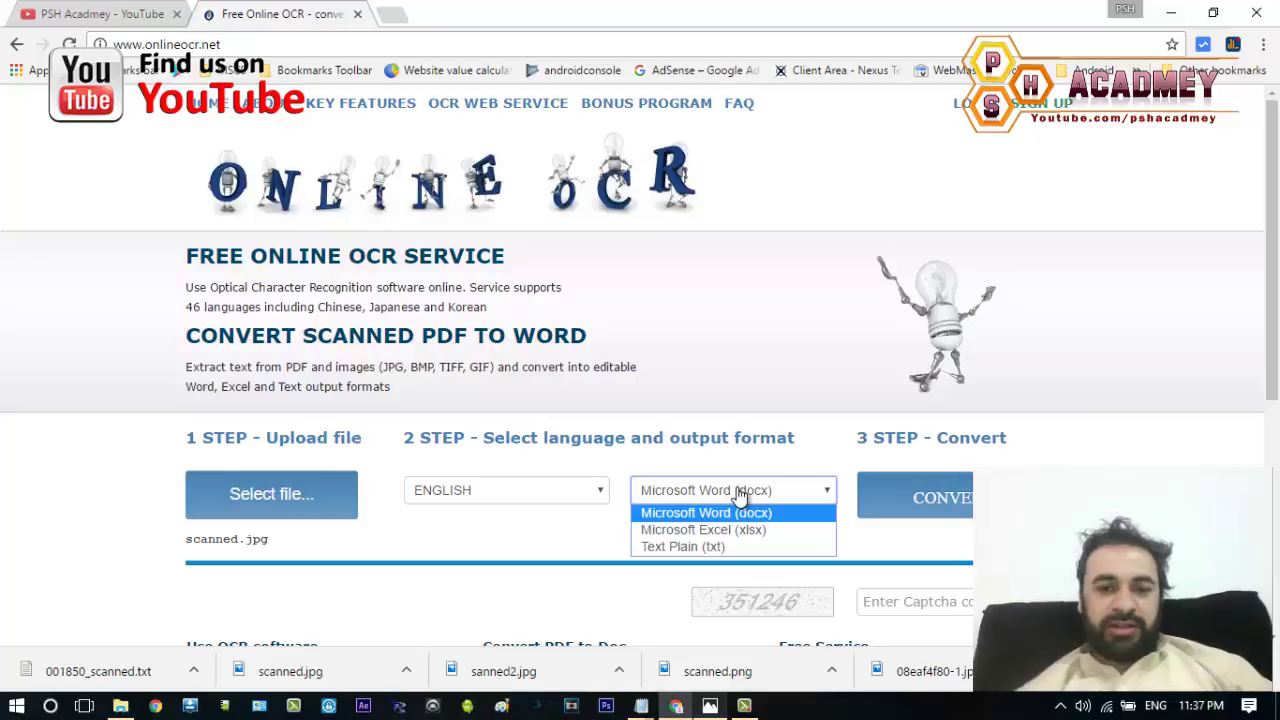
{"action": "left_click", "coordinate": [661, 546]}
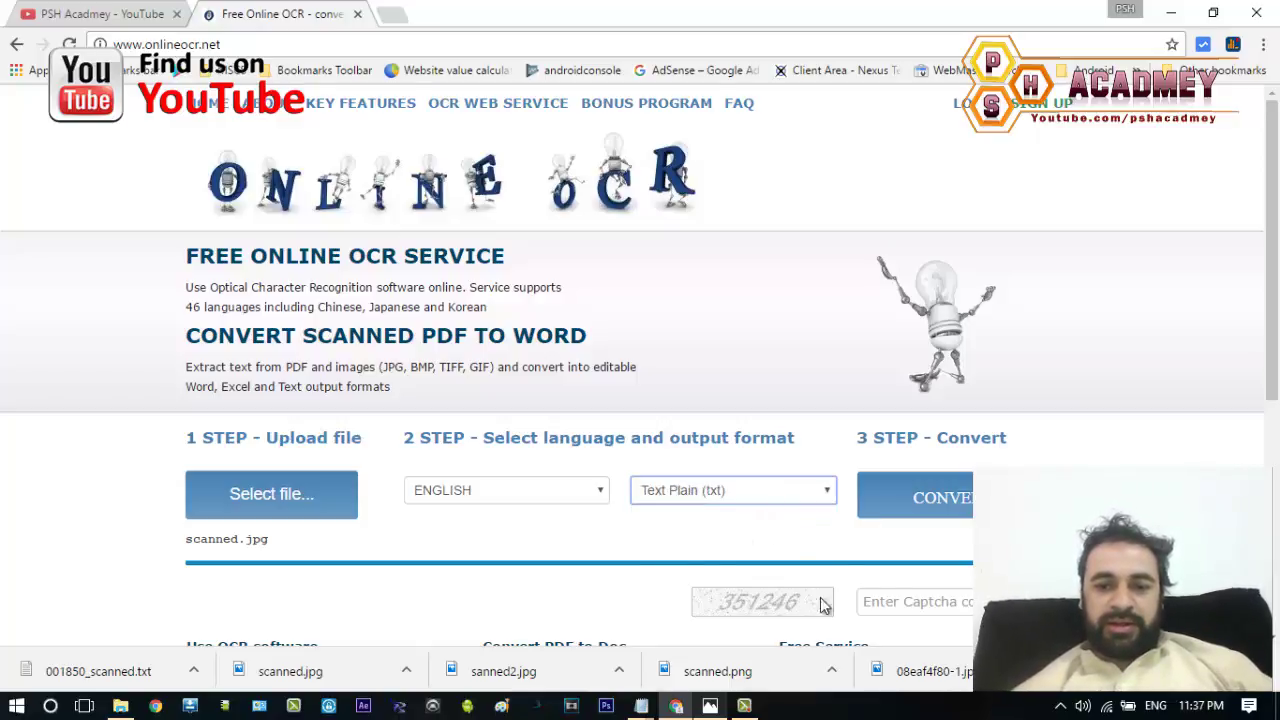
{"action": "left_click", "coordinate": [903, 600]}
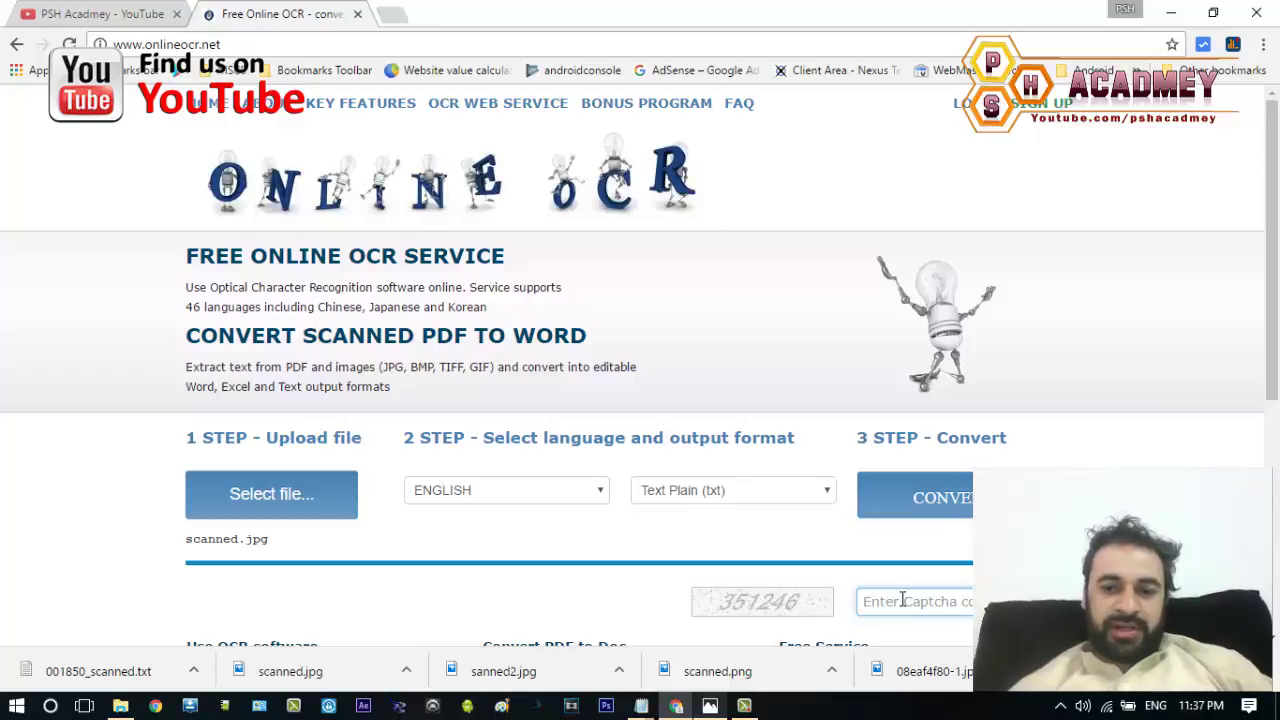
{"action": "type", "text": "3"}
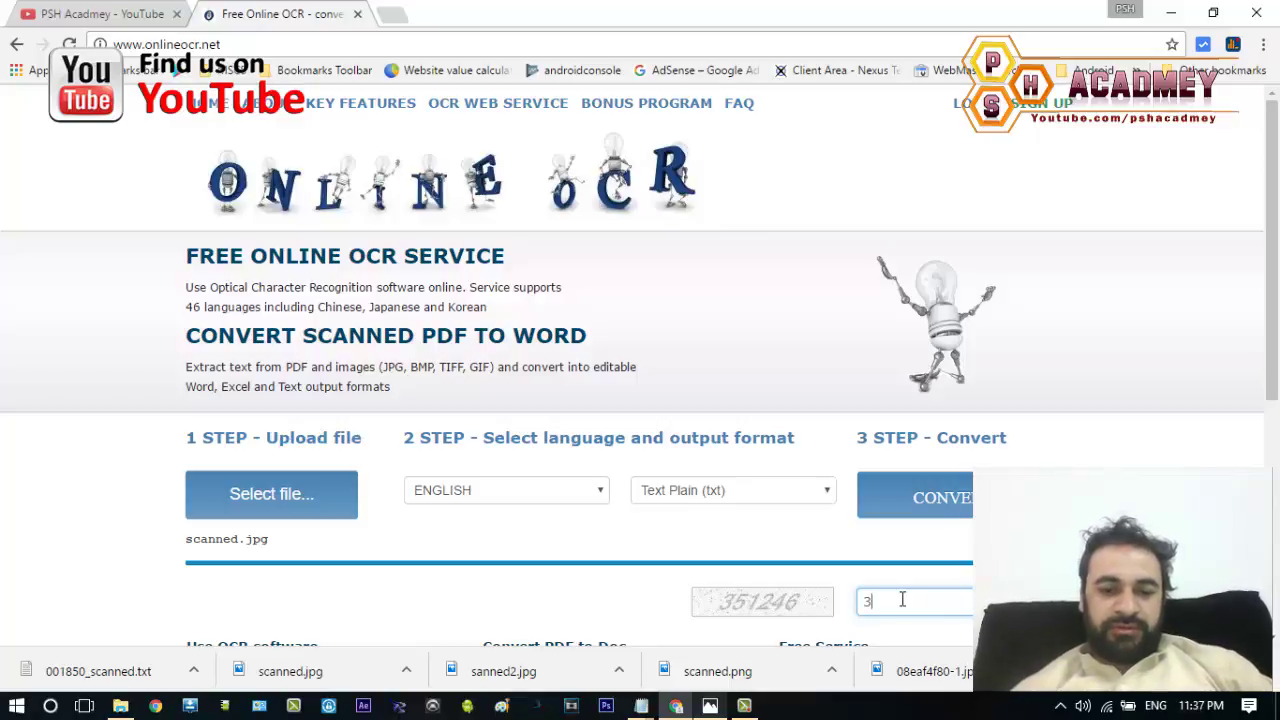
{"action": "type", "text": "512"}
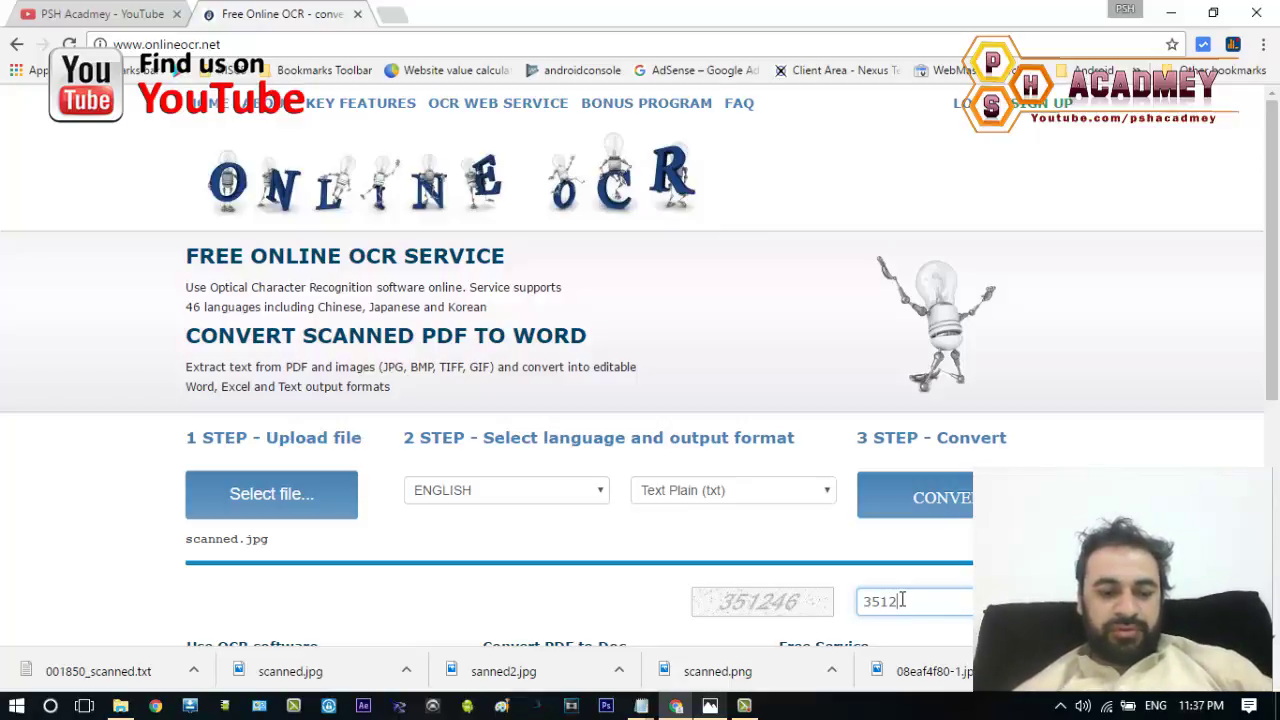
{"action": "type", "text": "46"}
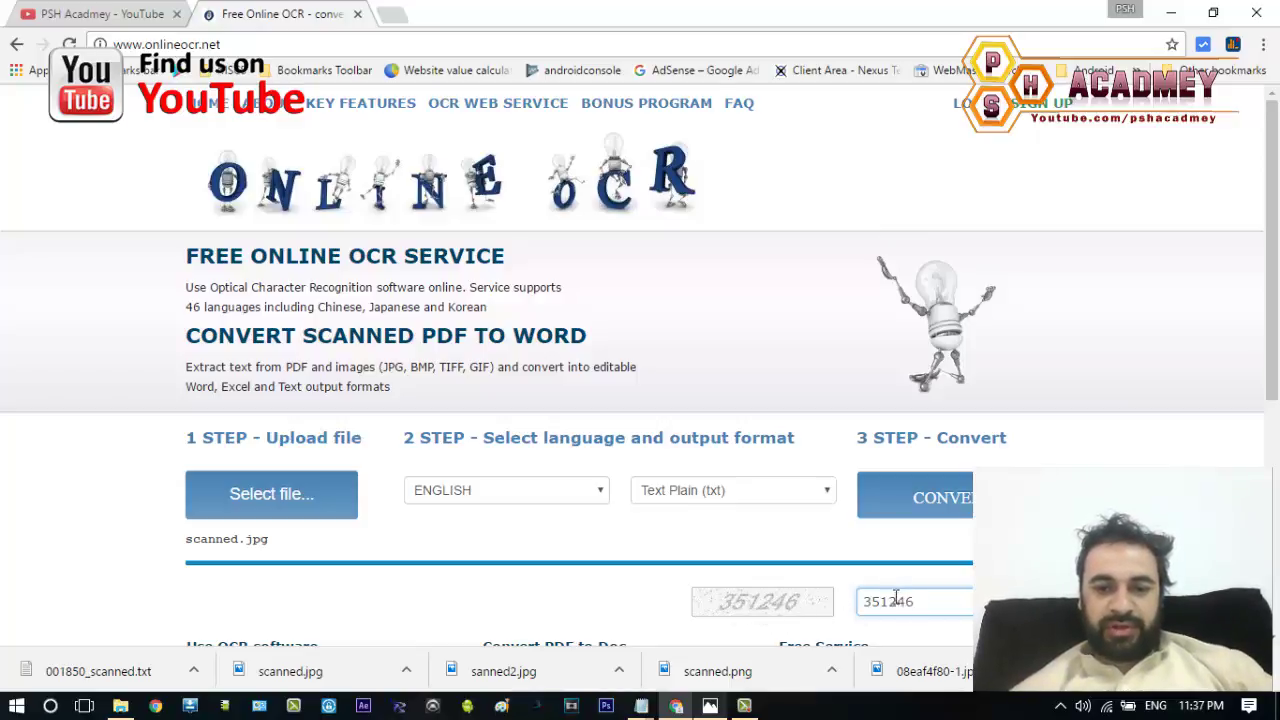
Convert scanned.jpg and review the recognised table-of-contents text in the output box.
{"action": "left_click", "coordinate": [926, 504]}
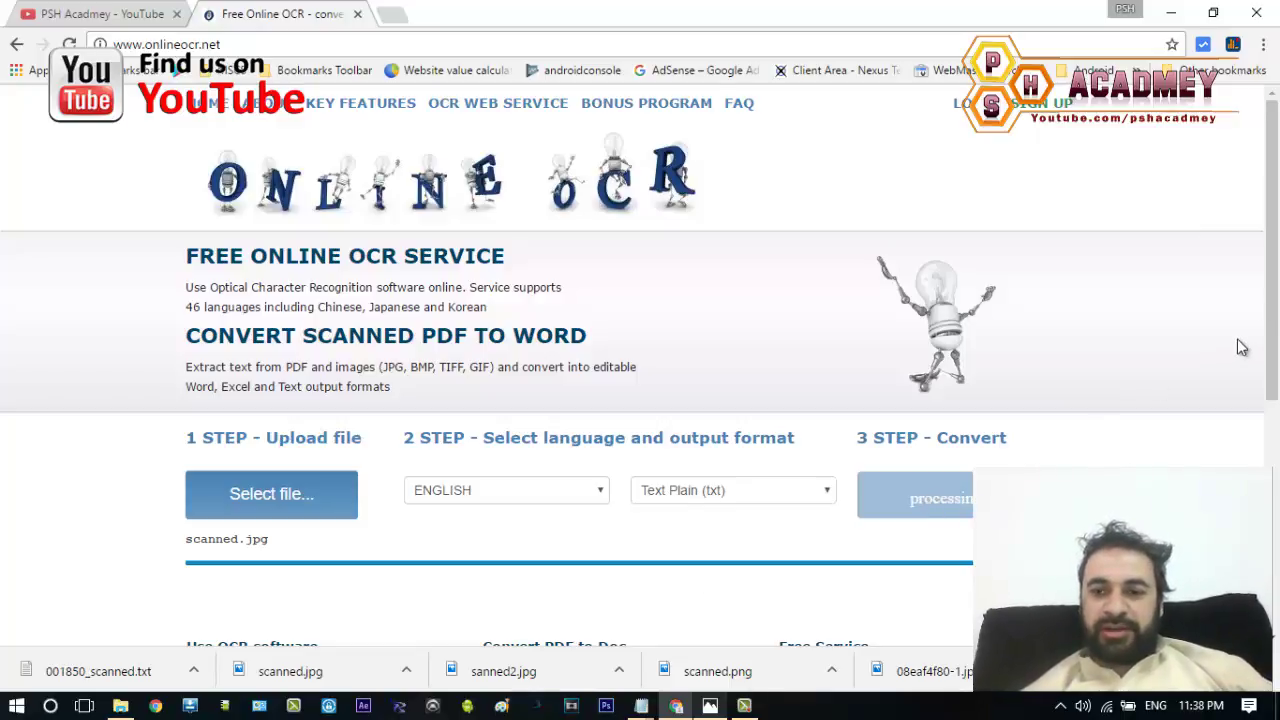
{"action": "left_click_drag", "start_coordinate": [1274, 278], "coordinate": [1277, 398]}
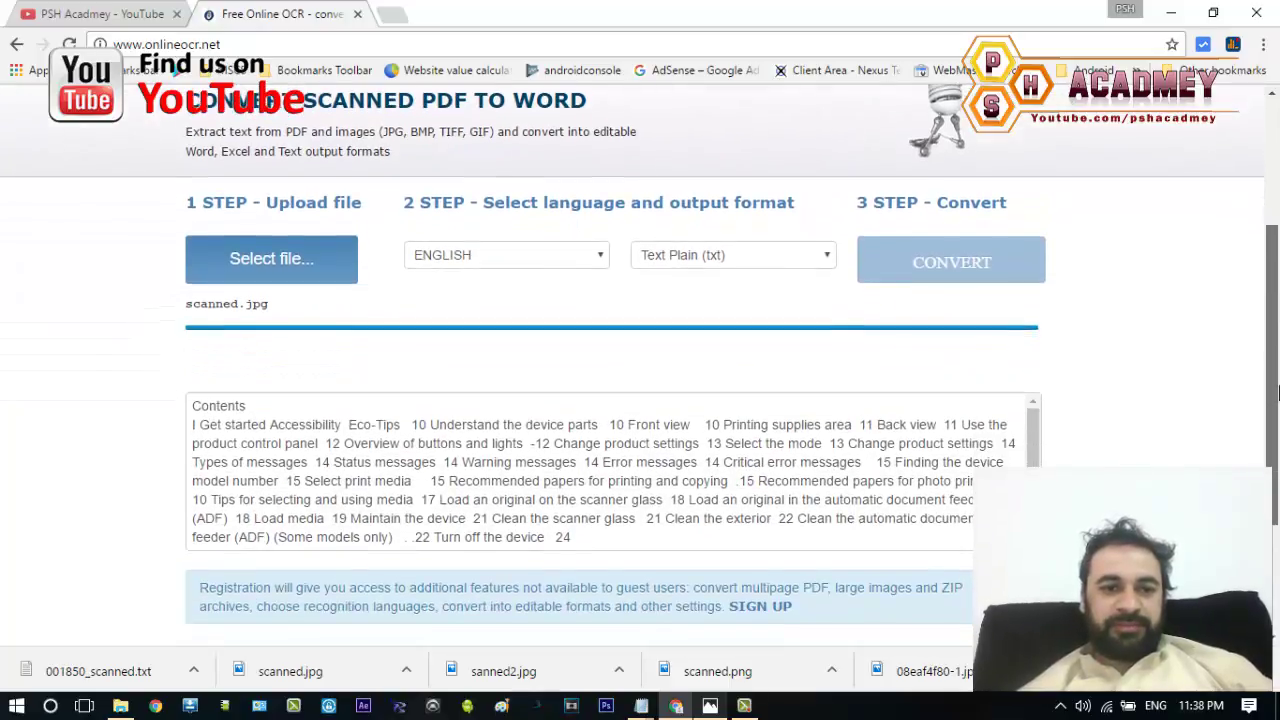
{"action": "left_click", "coordinate": [424, 460]}
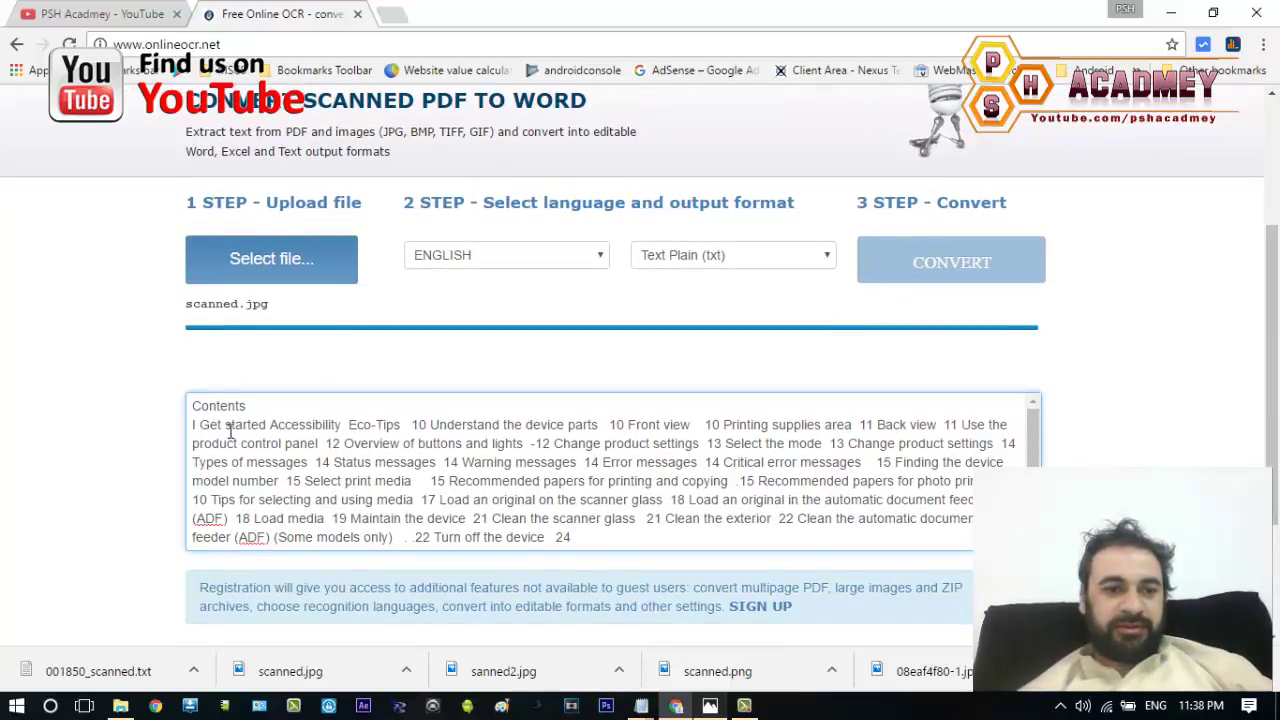
{"action": "left_click_drag", "start_coordinate": [193, 406], "coordinate": [630, 553]}
{"action": "left_click", "coordinate": [684, 524]}
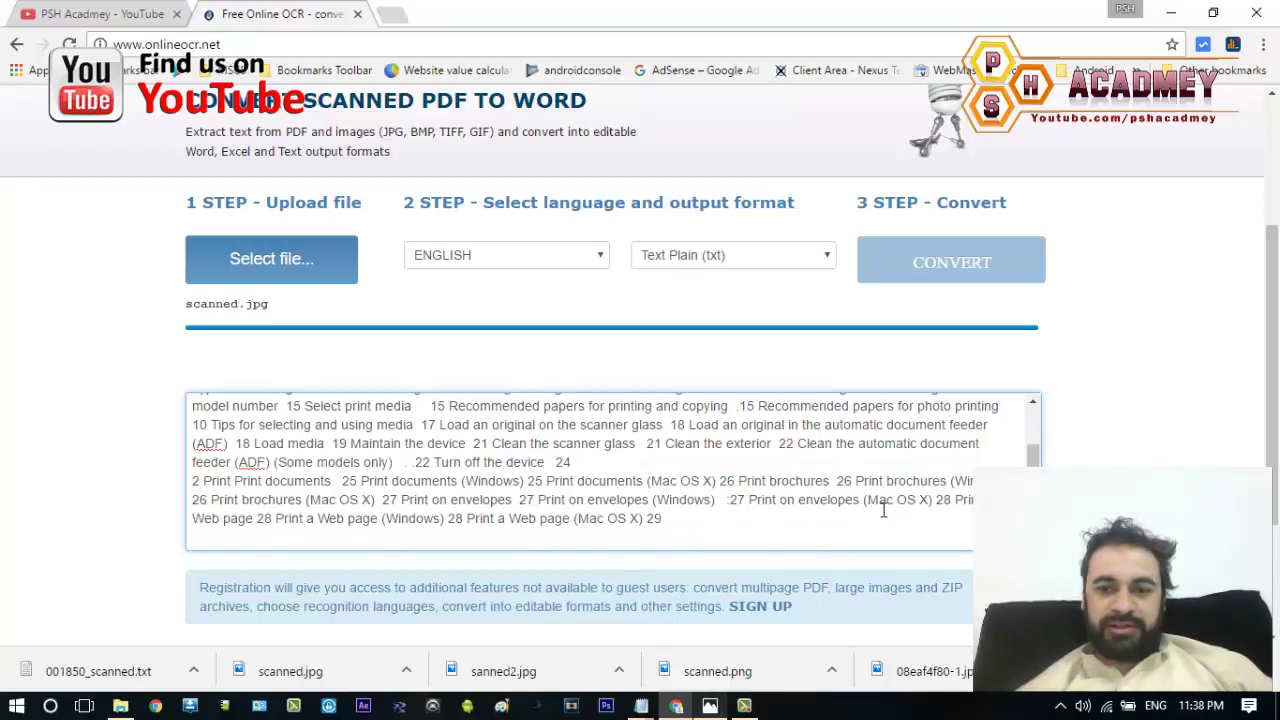
{"action": "scroll", "coordinate": [1033, 455], "scroll_direction": "up", "scroll_amount": 2}
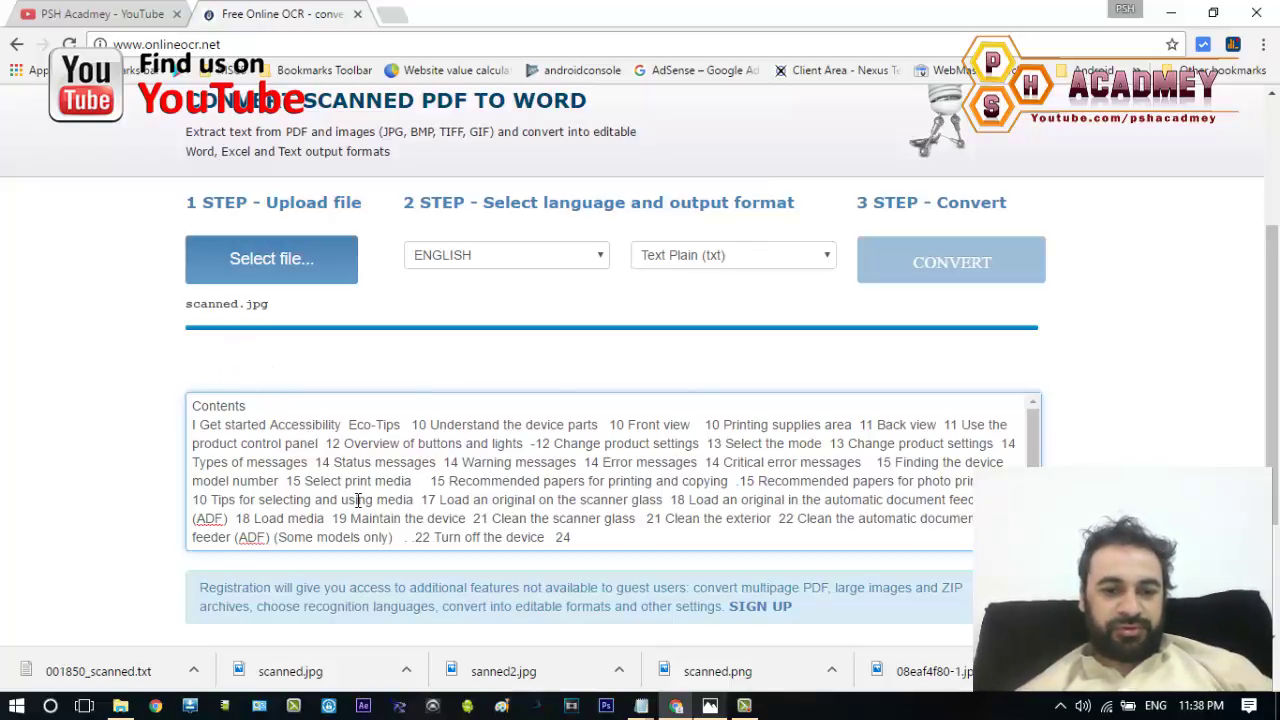
{"action": "left_click", "coordinate": [120, 706]}
{"action": "left_click", "coordinate": [701, 584]}
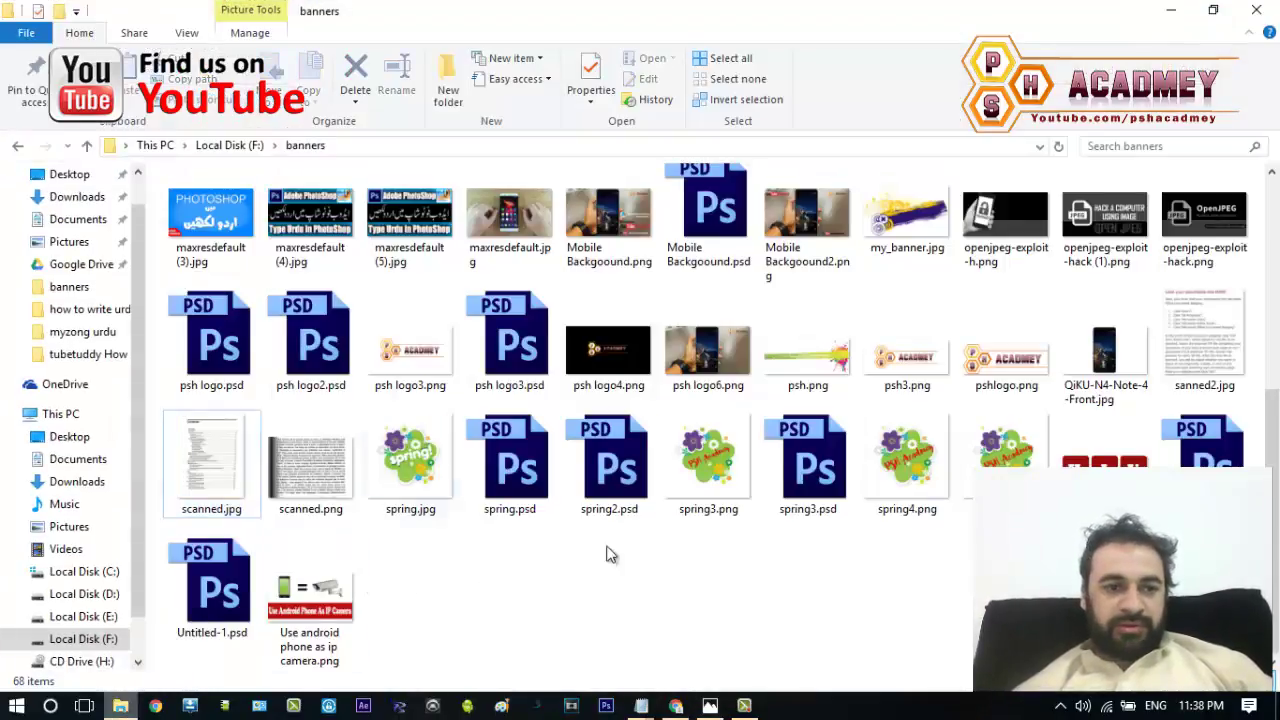
{"action": "double_click", "coordinate": [214, 490]}
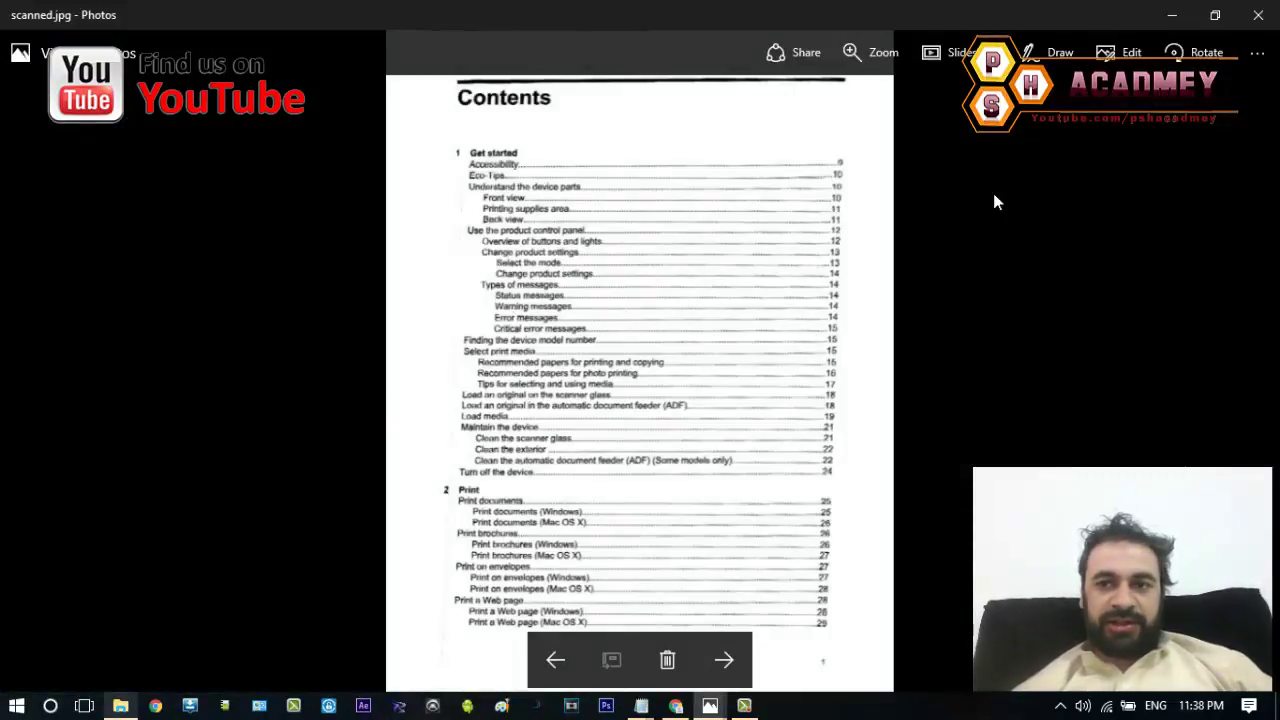
{"action": "left_click", "coordinate": [1168, 16]}
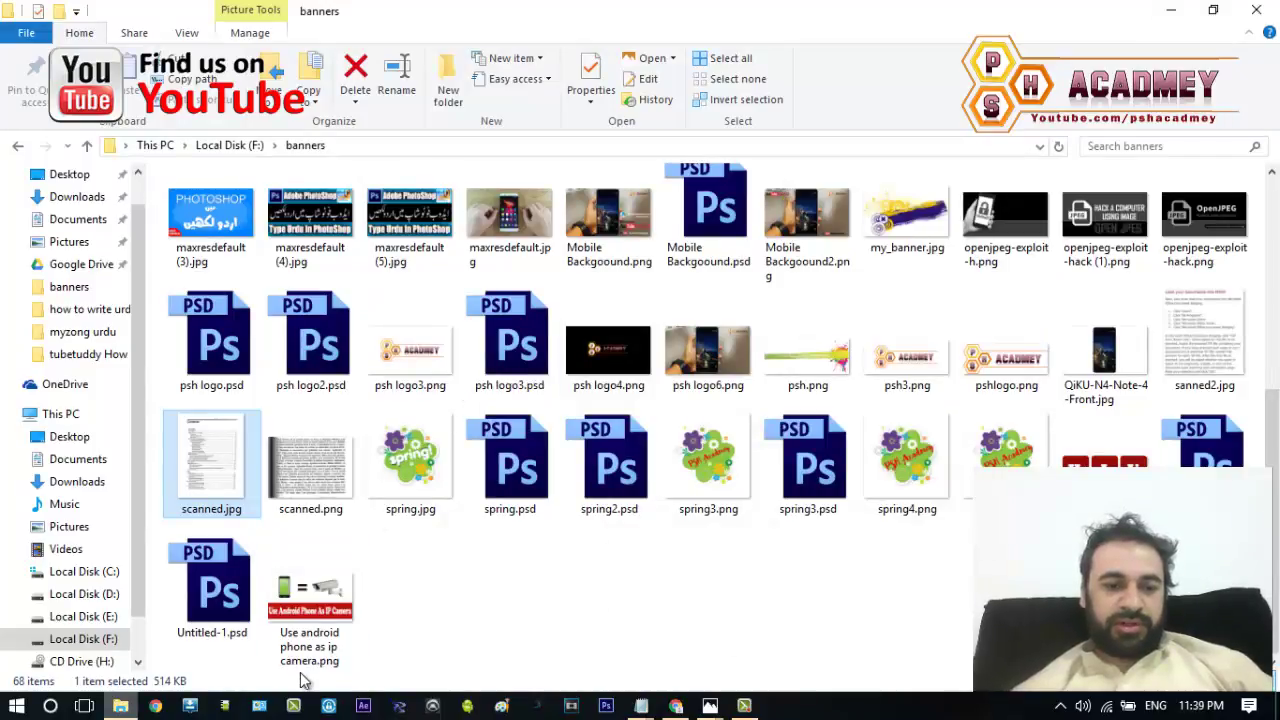
{"action": "left_click", "coordinate": [675, 706]}
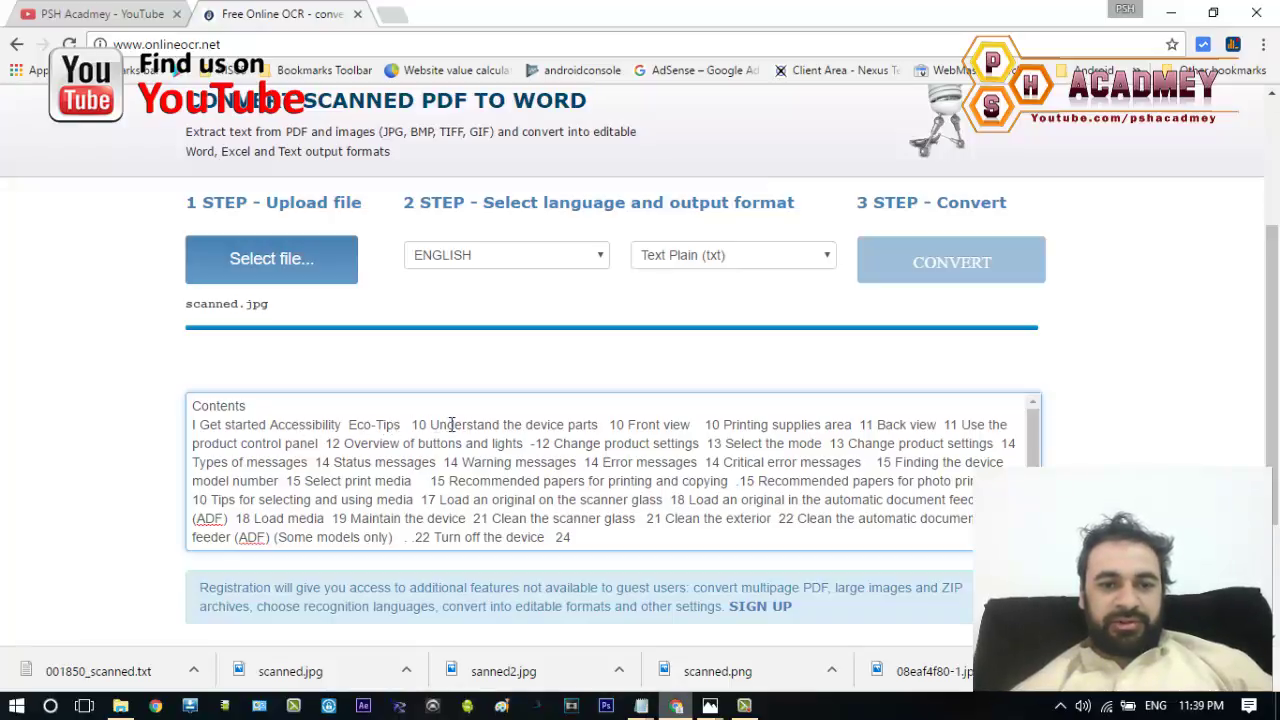
Open the downloaded 001850_scanned.txt result file from the download bar.
{"action": "left_click_drag", "start_coordinate": [438, 424], "coordinate": [639, 518]}
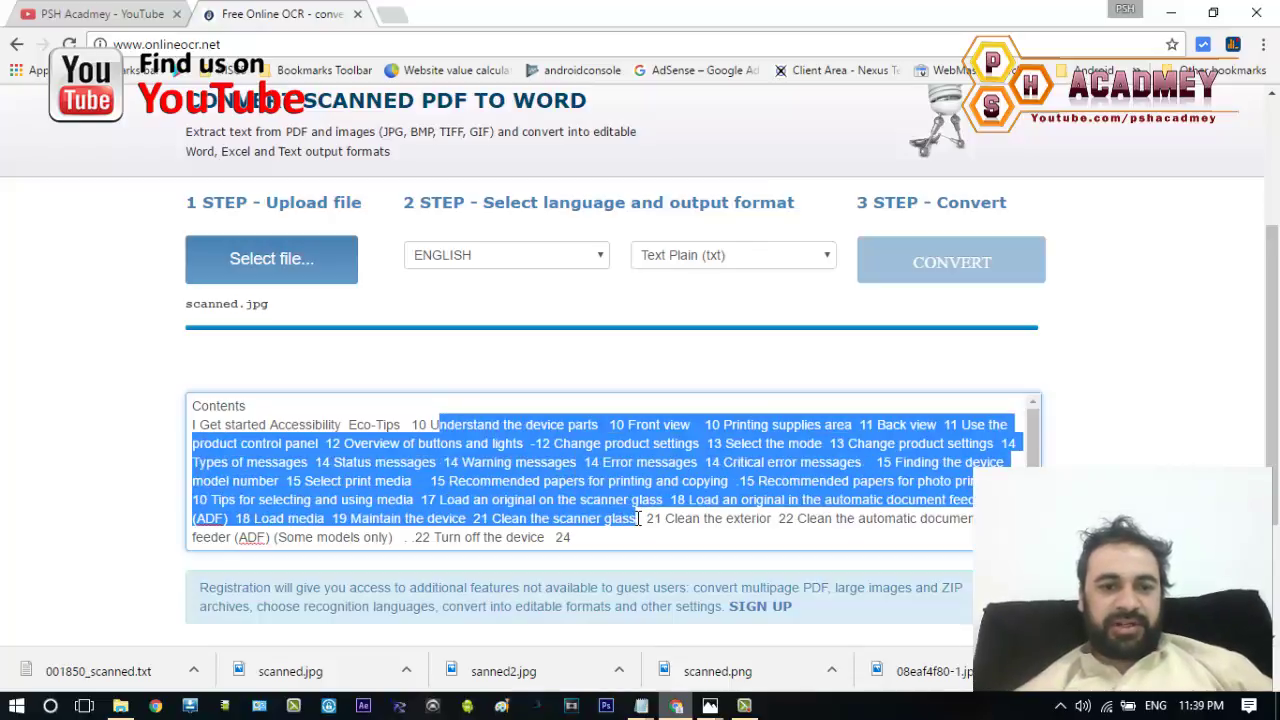
{"action": "left_click", "coordinate": [210, 380]}
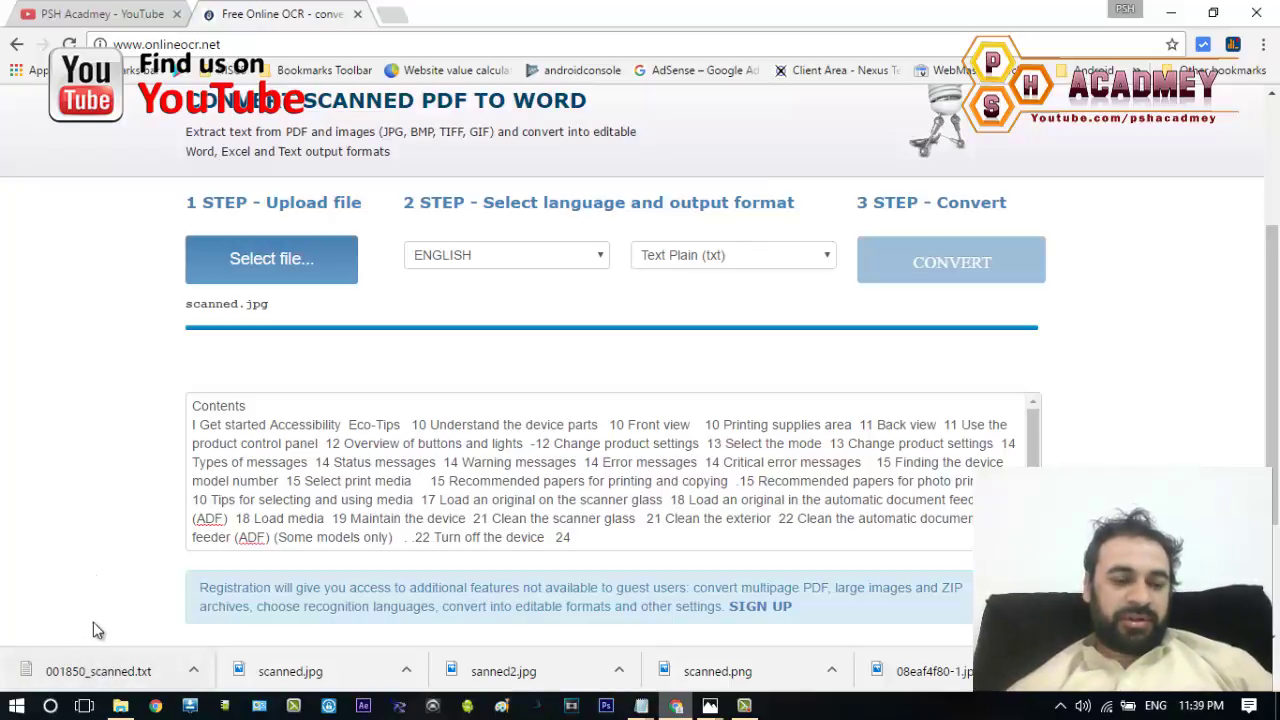
{"action": "left_click", "coordinate": [110, 676]}
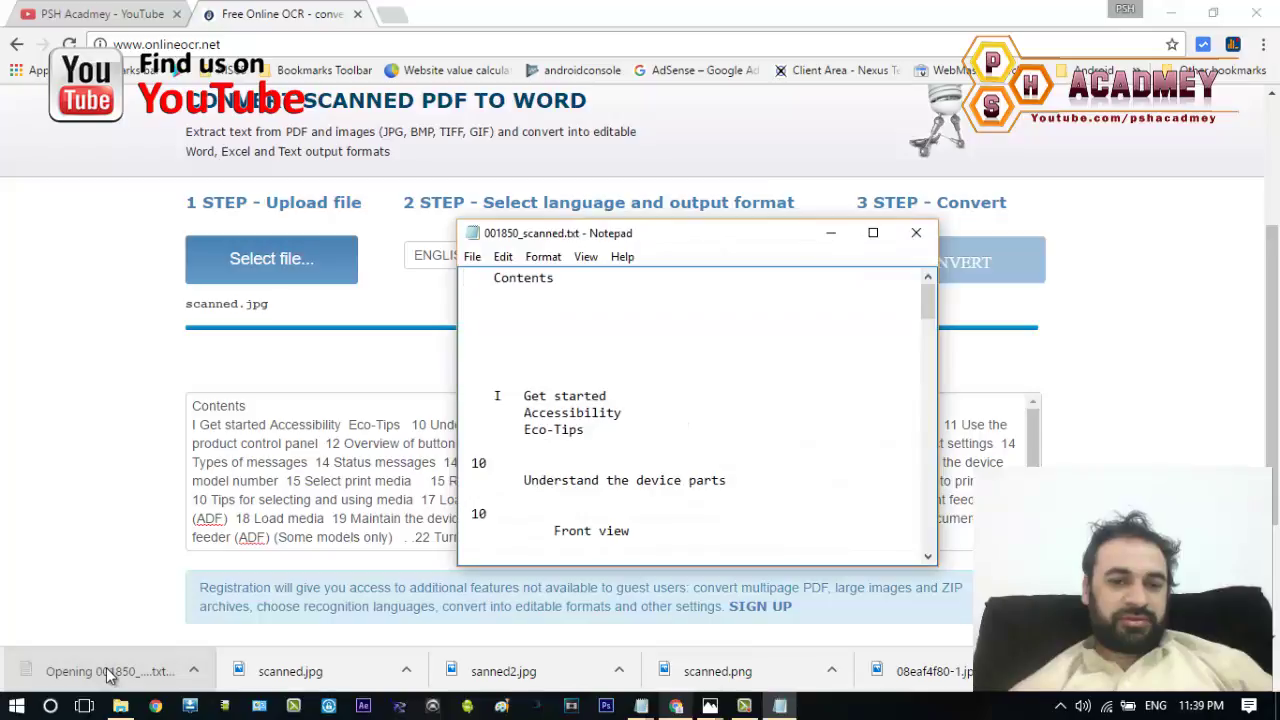
Maximise Notepad, scroll through the recognised contents list, then close Notepad.
{"action": "left_click", "coordinate": [872, 233]}
{"action": "left_click_drag", "start_coordinate": [1270, 150], "coordinate": [1276, 107]}
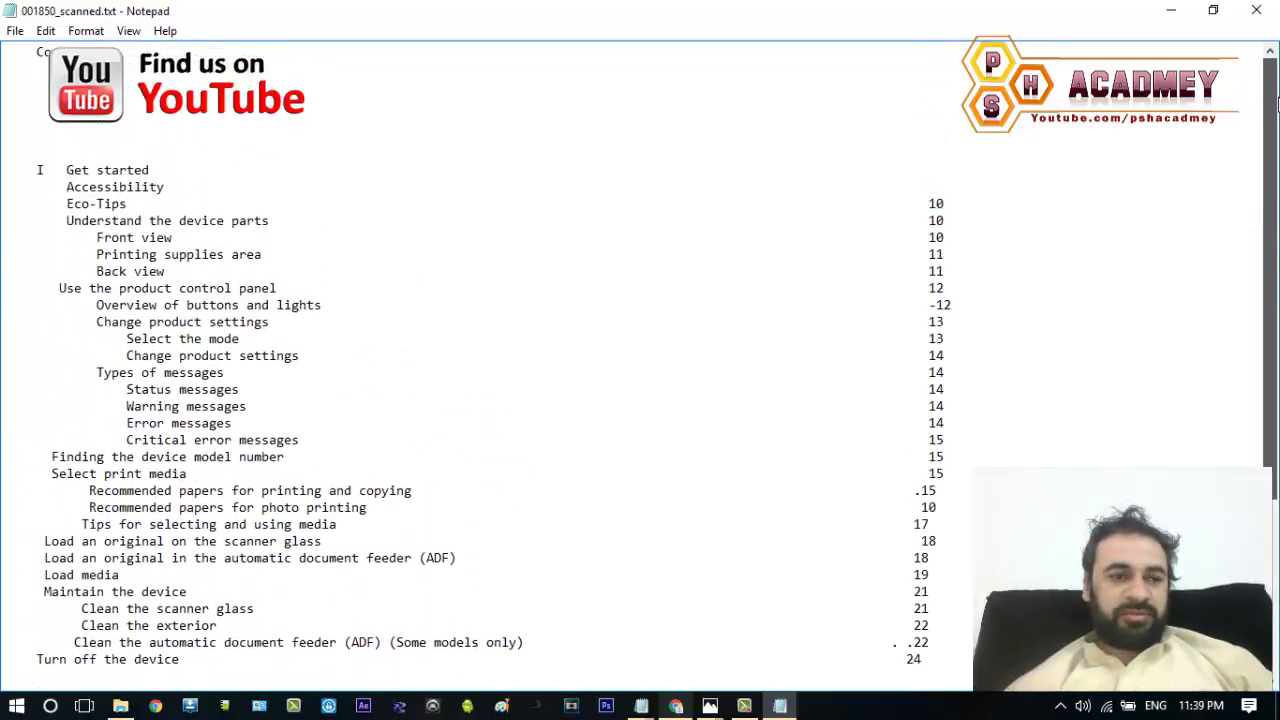
{"action": "scroll", "coordinate": [11, 677], "scroll_direction": "down", "scroll_amount": 5}
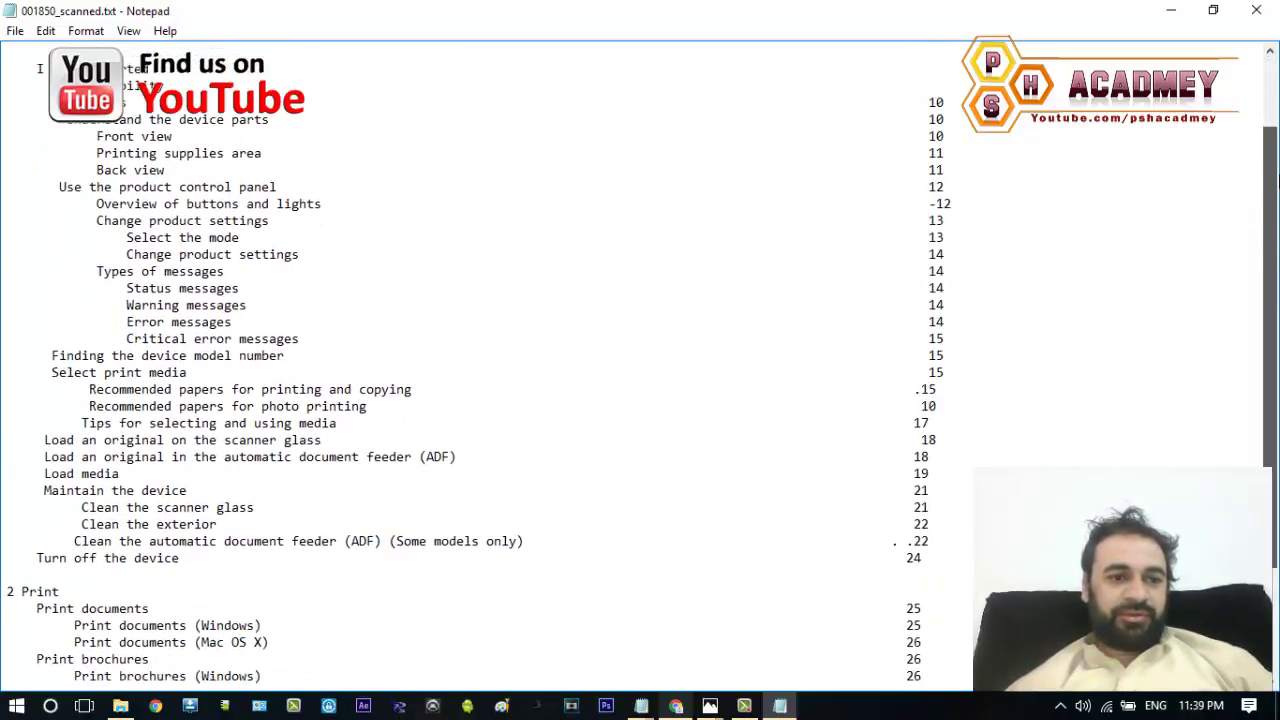
{"action": "scroll", "coordinate": [1271, 113], "scroll_direction": "up", "scroll_amount": 5}
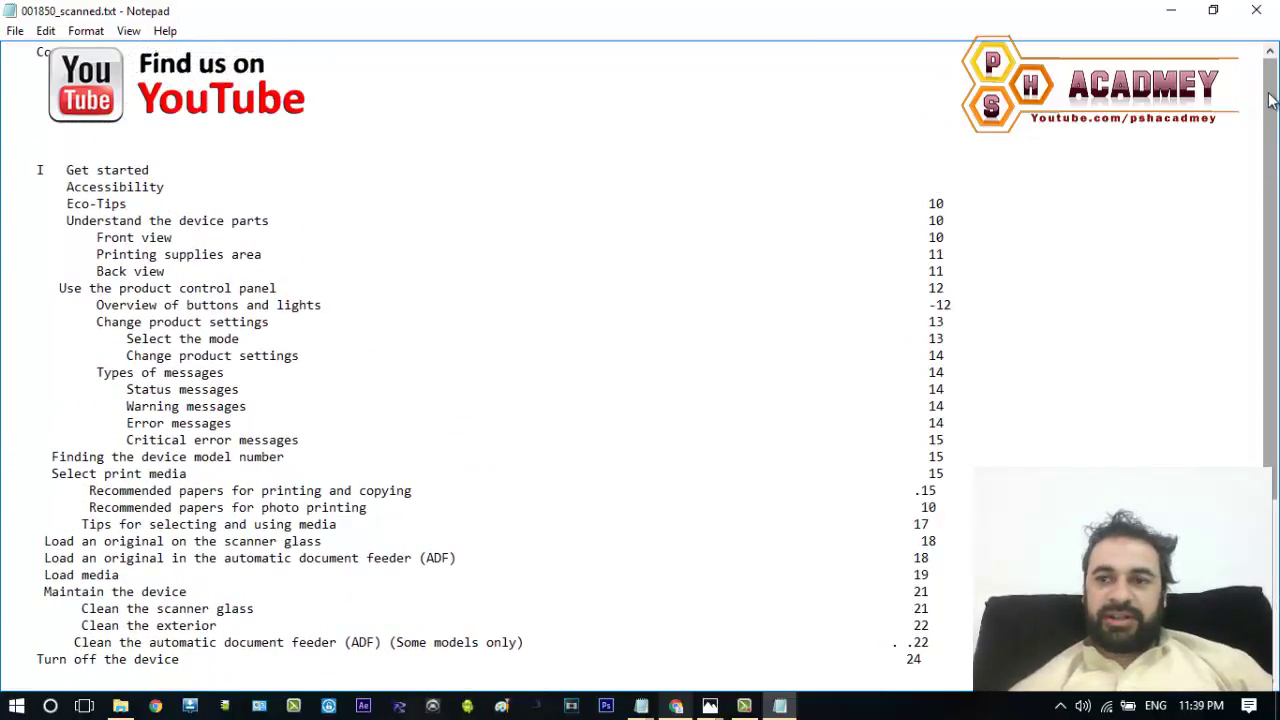
{"action": "left_click", "coordinate": [1258, 12]}
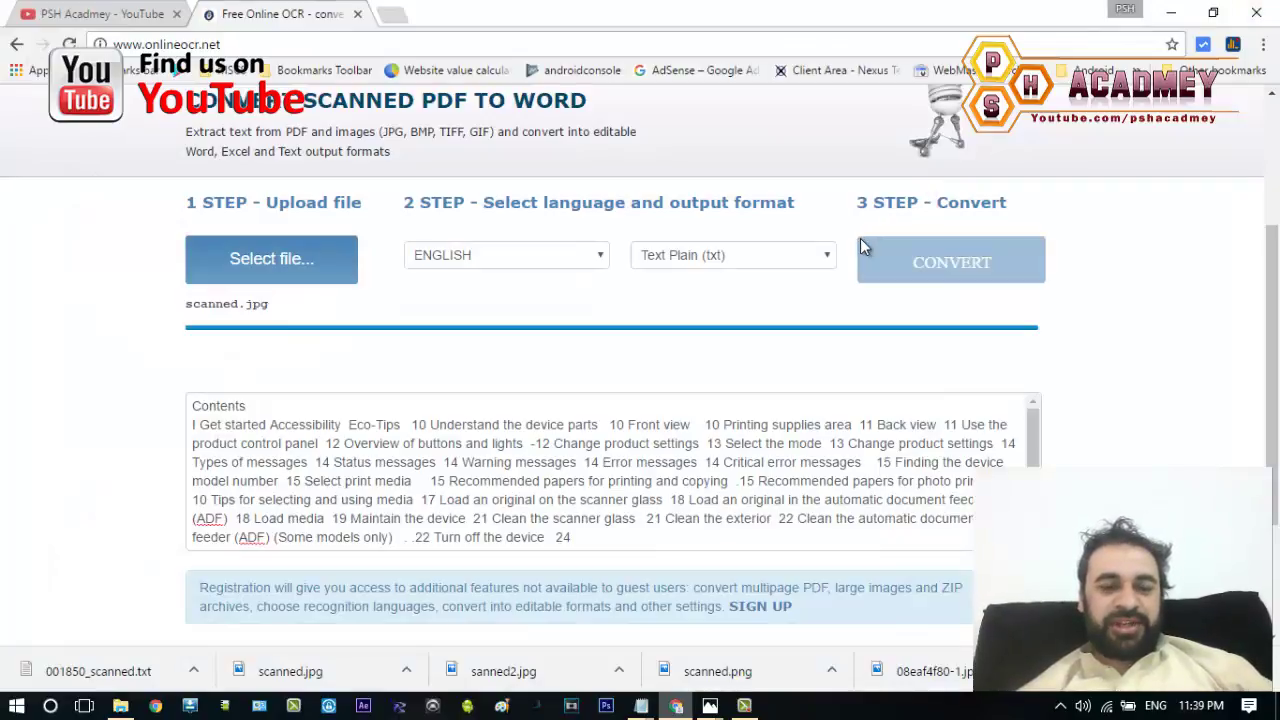
{"action": "left_click", "coordinate": [797, 440]}
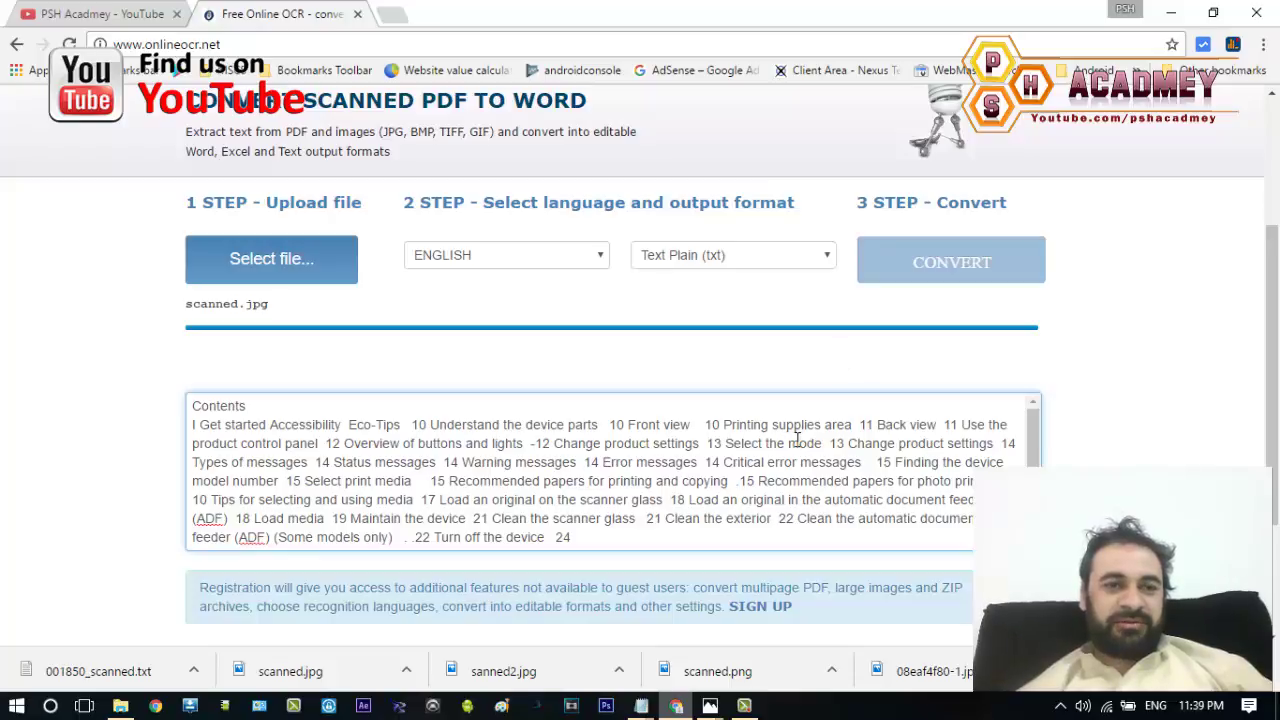